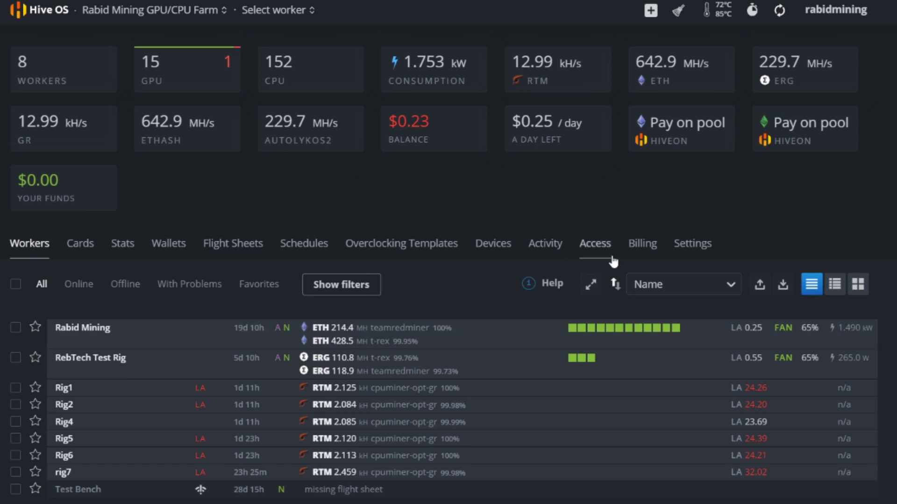
Open the farm's billing page and go to the Refill Balance section below the estimated daily costs.
{"action": "left_click", "coordinate": [650, 247]}
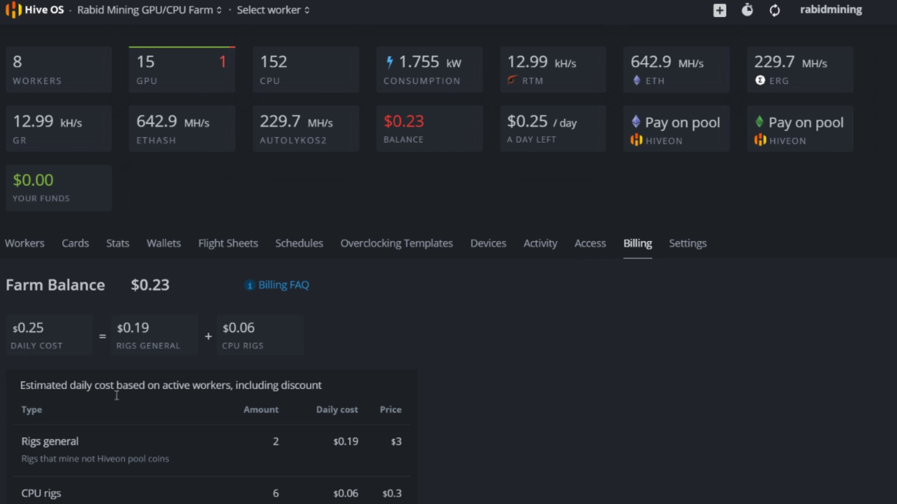
{"action": "scroll", "coordinate": [117, 396], "scroll_direction": "down", "scroll_amount": 2}
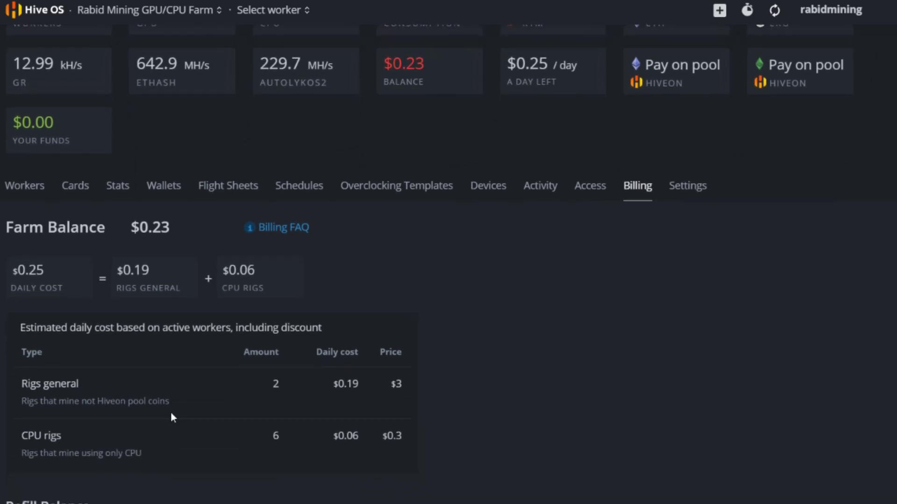
{"action": "scroll", "coordinate": [170, 411], "scroll_direction": "down", "scroll_amount": 2}
{"action": "scroll", "coordinate": [166, 412], "scroll_direction": "down", "scroll_amount": 2}
{"action": "scroll", "coordinate": [160, 417], "scroll_direction": "down", "scroll_amount": 4}
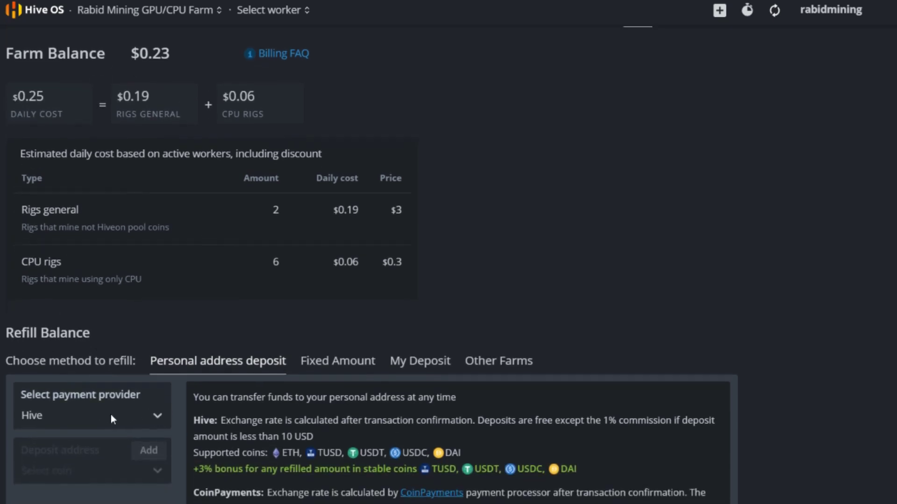
{"action": "scroll", "coordinate": [117, 413], "scroll_direction": "up", "scroll_amount": 1}
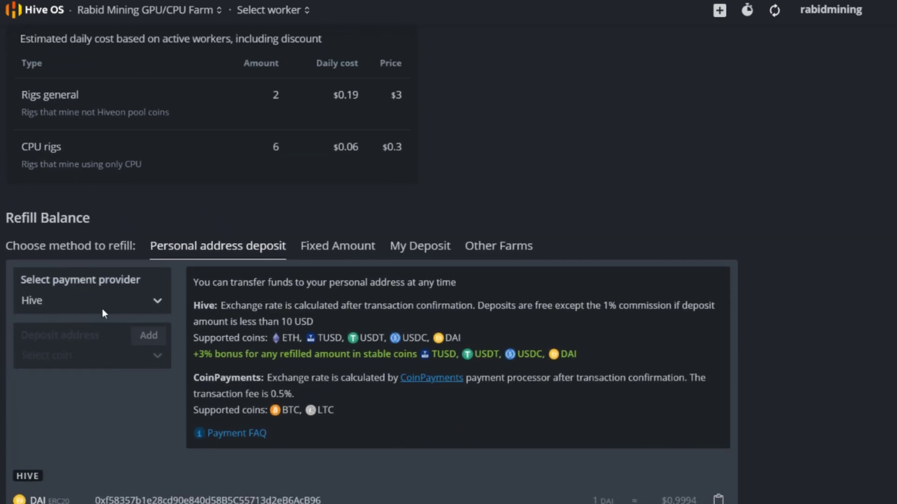
Check which deposit coins the CoinPayments provider offers, and return the payment provider to Hive.
{"action": "left_click", "coordinate": [148, 301]}
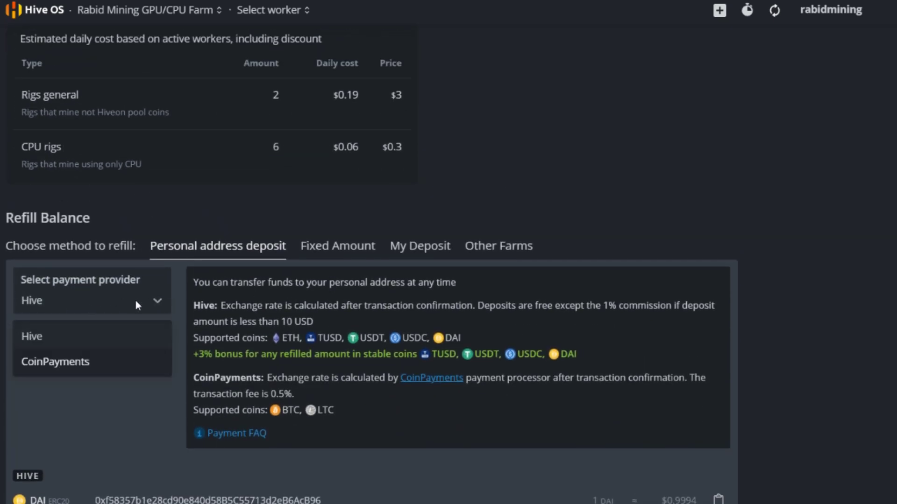
{"action": "left_click", "coordinate": [80, 301]}
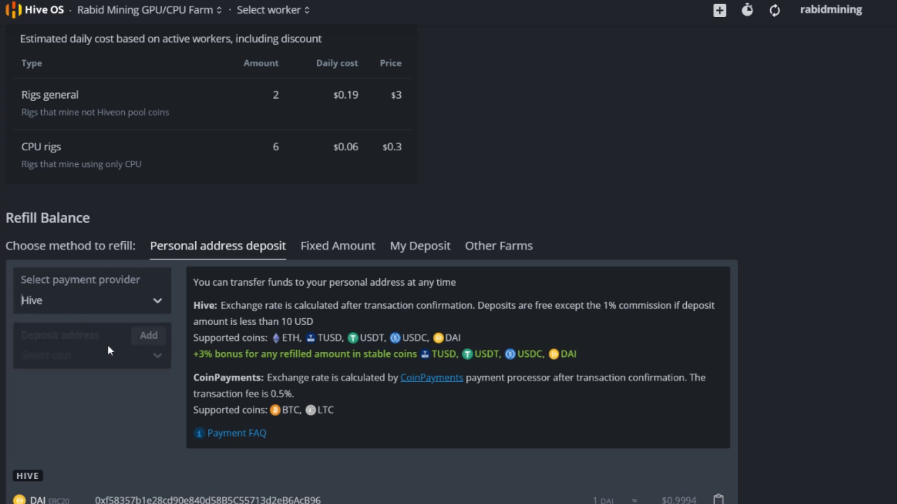
{"action": "left_click", "coordinate": [113, 304]}
{"action": "left_click", "coordinate": [70, 360]}
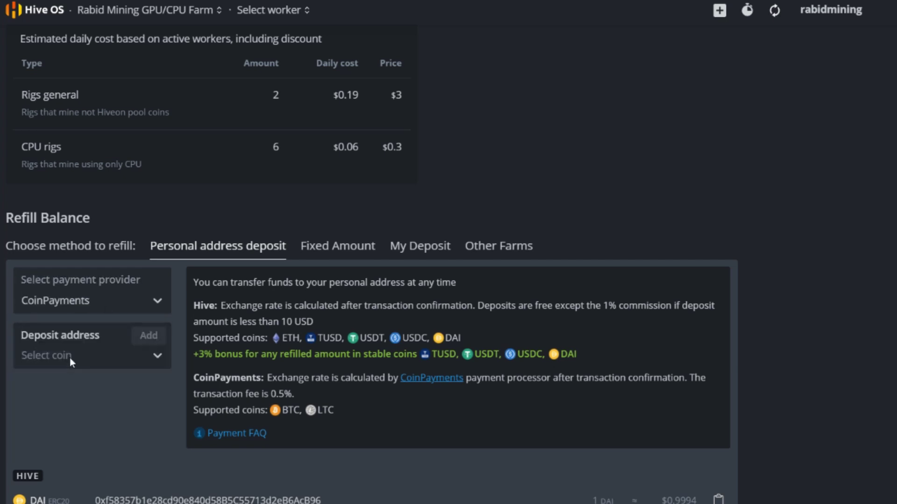
{"action": "left_click", "coordinate": [135, 356]}
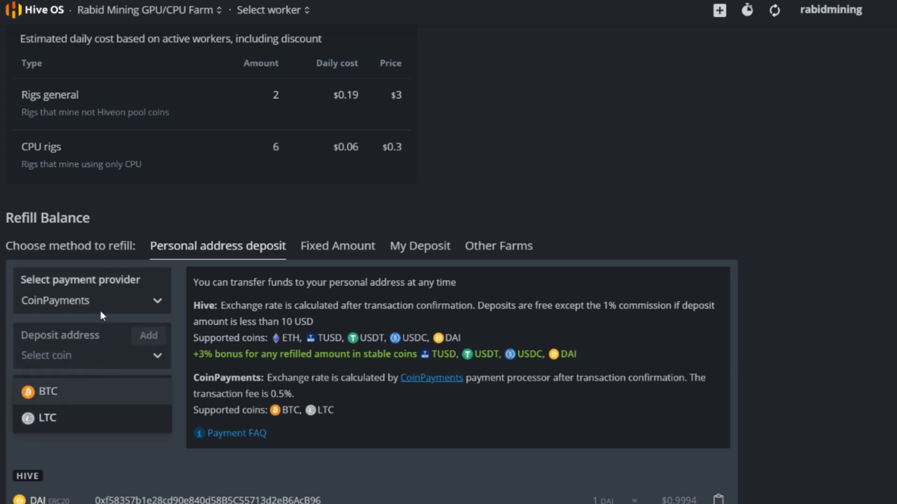
{"action": "left_click", "coordinate": [77, 302]}
{"action": "left_click", "coordinate": [51, 335]}
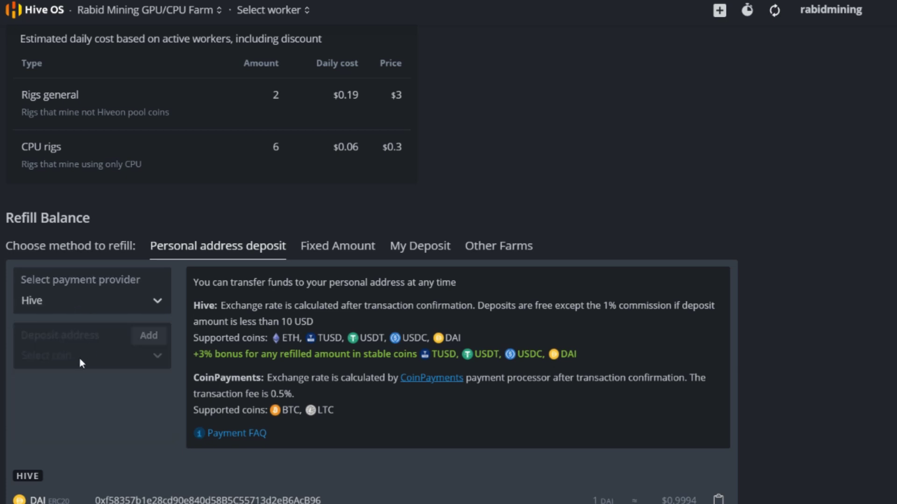
Review the Hive deposit addresses, the stablecoin bonus terms and the bonus offer for a three-month advance deposit.
{"action": "scroll", "coordinate": [98, 468], "scroll_direction": "down", "scroll_amount": 4}
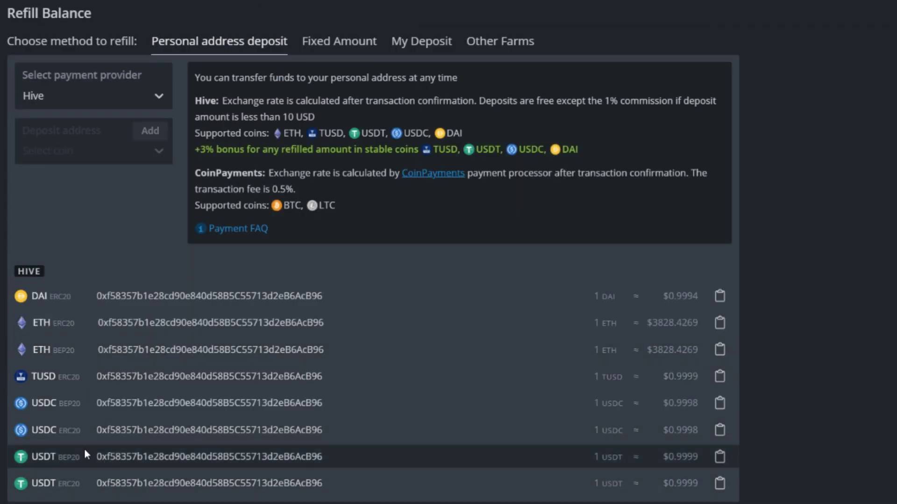
{"action": "scroll", "coordinate": [112, 417], "scroll_direction": "down", "scroll_amount": 1}
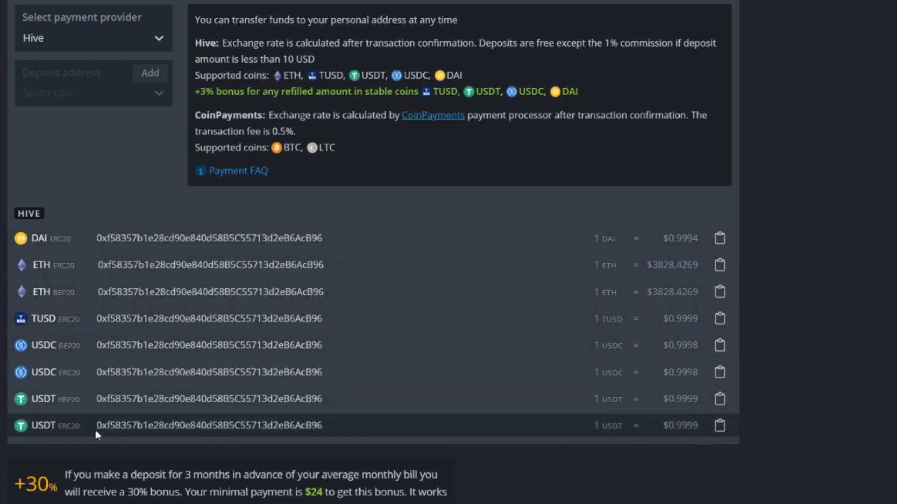
{"action": "scroll", "coordinate": [125, 371], "scroll_direction": "up", "scroll_amount": 3}
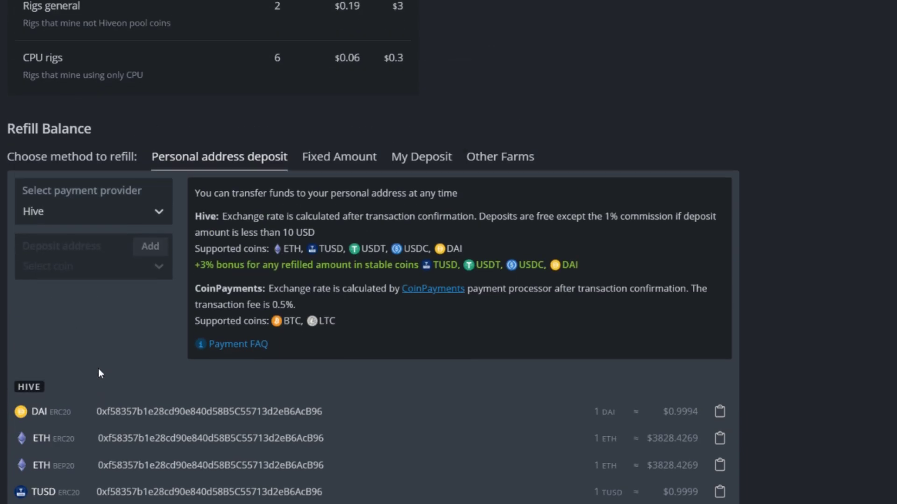
{"action": "scroll", "coordinate": [109, 366], "scroll_direction": "down", "scroll_amount": 1}
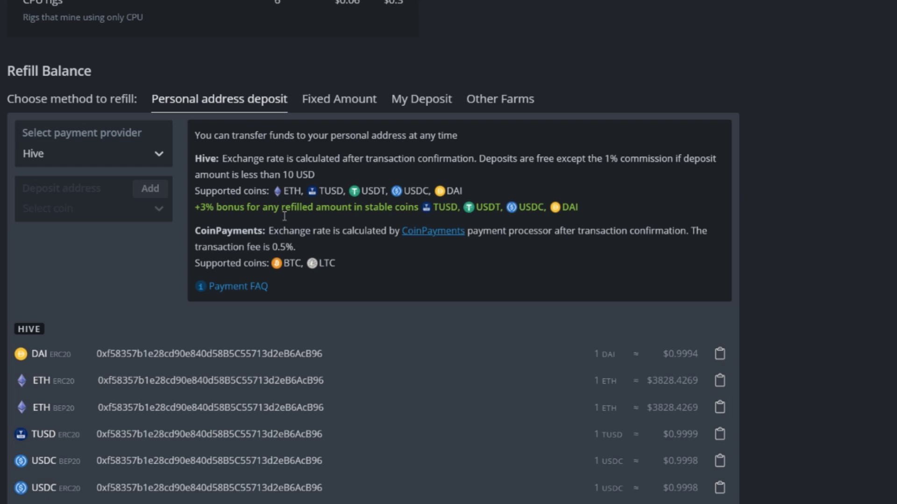
{"action": "scroll", "coordinate": [263, 335], "scroll_direction": "down", "scroll_amount": 8}
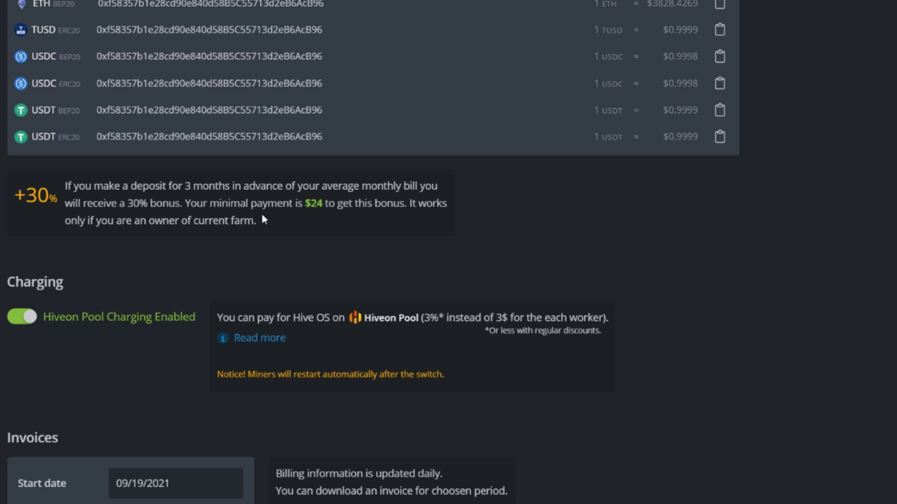
{"action": "scroll", "coordinate": [261, 221], "scroll_direction": "up", "scroll_amount": 7}
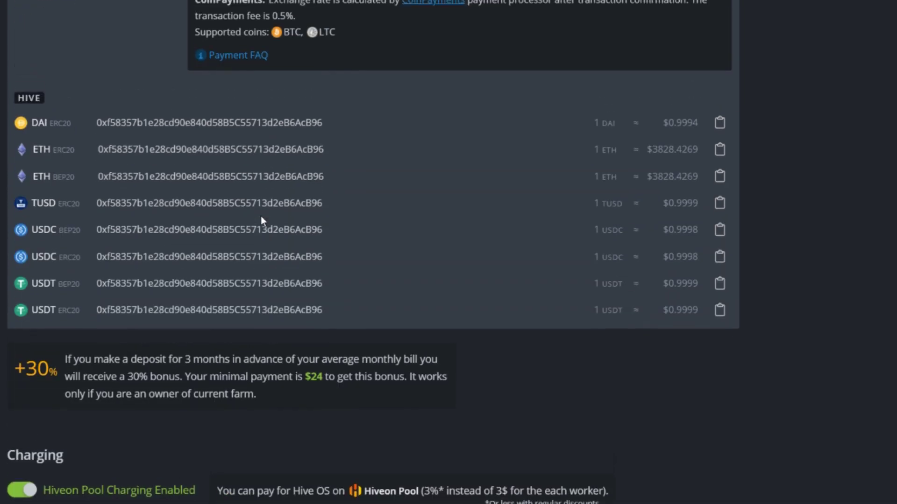
{"action": "scroll", "coordinate": [373, 215], "scroll_direction": "up", "scroll_amount": 2}
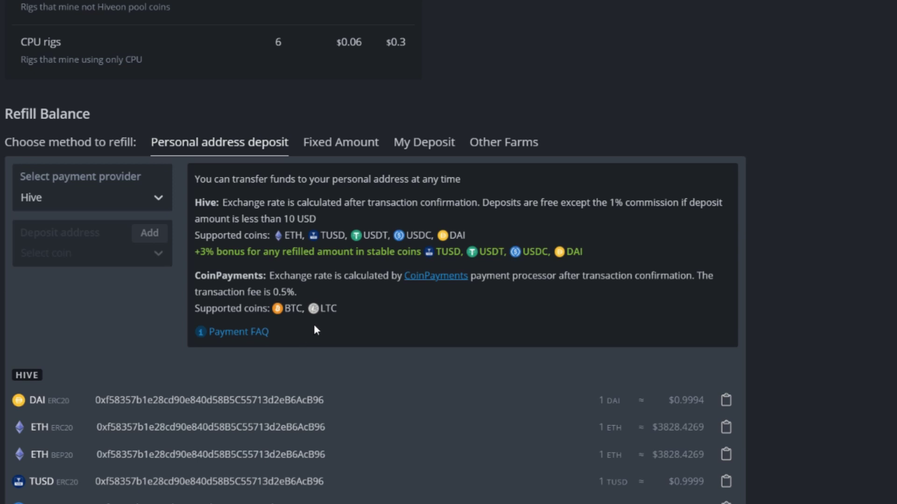
Add an LTC deposit address with CoinPayments as the payment provider.
{"action": "left_click", "coordinate": [141, 196]}
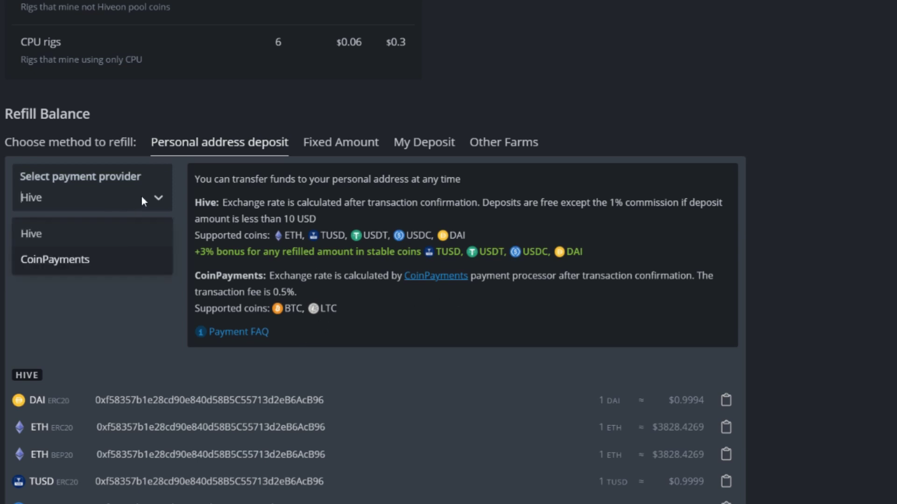
{"action": "left_click", "coordinate": [63, 261]}
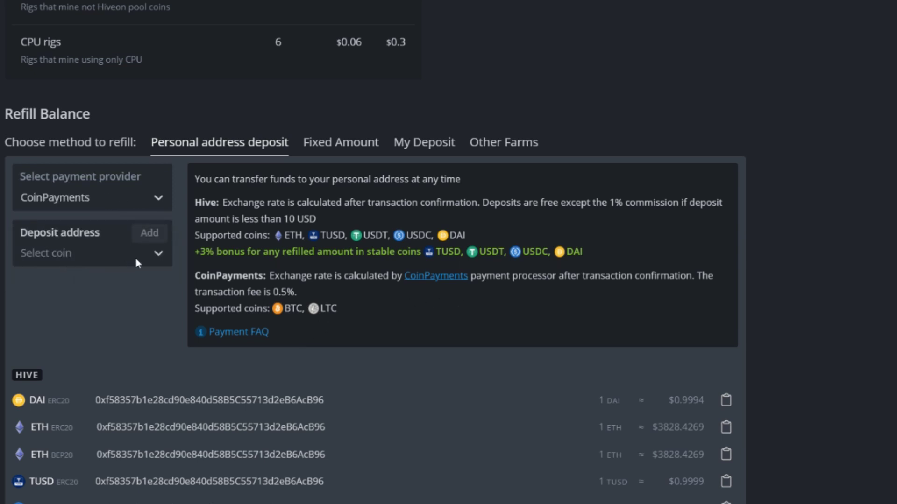
{"action": "left_click", "coordinate": [147, 255]}
{"action": "left_click", "coordinate": [45, 319]}
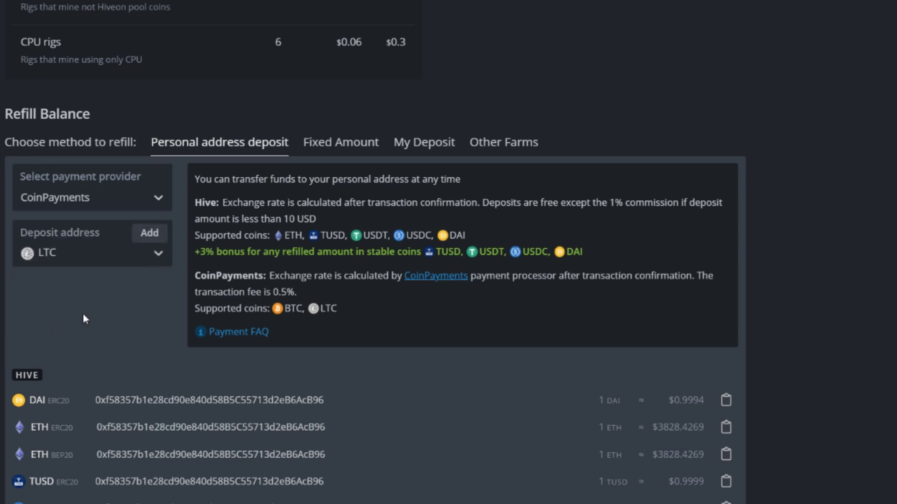
{"action": "left_click", "coordinate": [149, 234]}
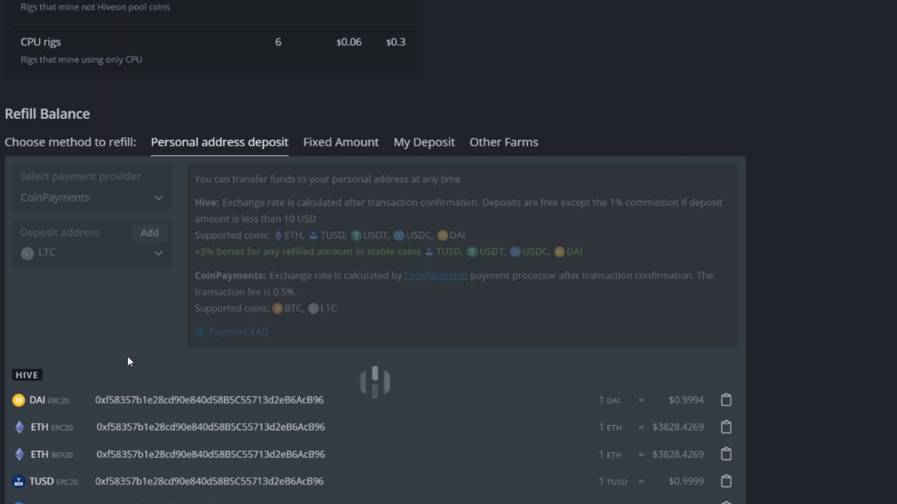
Examine the LTC deposit address under CoinPayments and the minimum payment required for the 30% bonus.
{"action": "scroll", "coordinate": [127, 356], "scroll_direction": "down", "scroll_amount": 8}
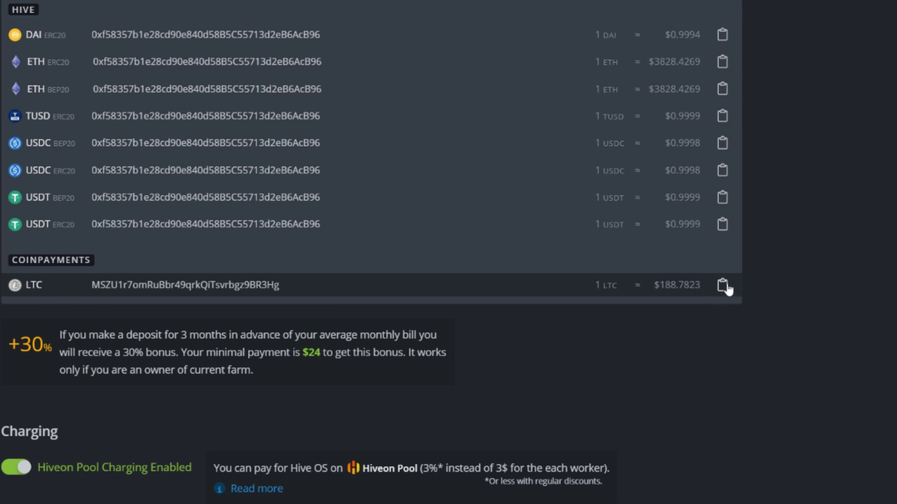
{"action": "scroll", "coordinate": [453, 274], "scroll_direction": "up", "scroll_amount": 4}
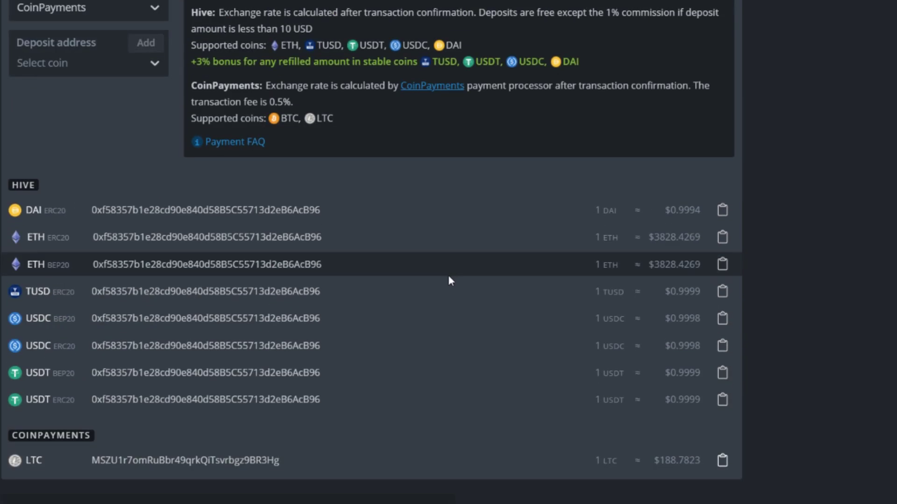
{"action": "scroll", "coordinate": [445, 278], "scroll_direction": "down", "scroll_amount": 1}
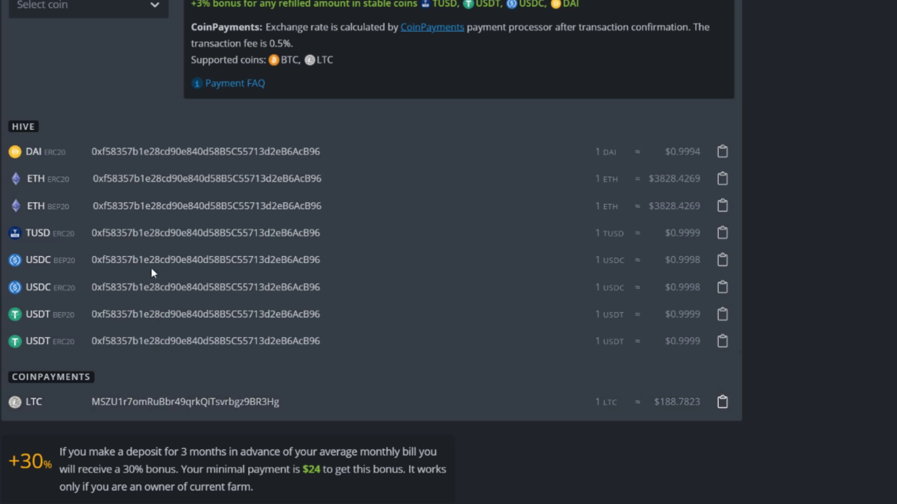
{"action": "scroll", "coordinate": [154, 268], "scroll_direction": "up", "scroll_amount": 1}
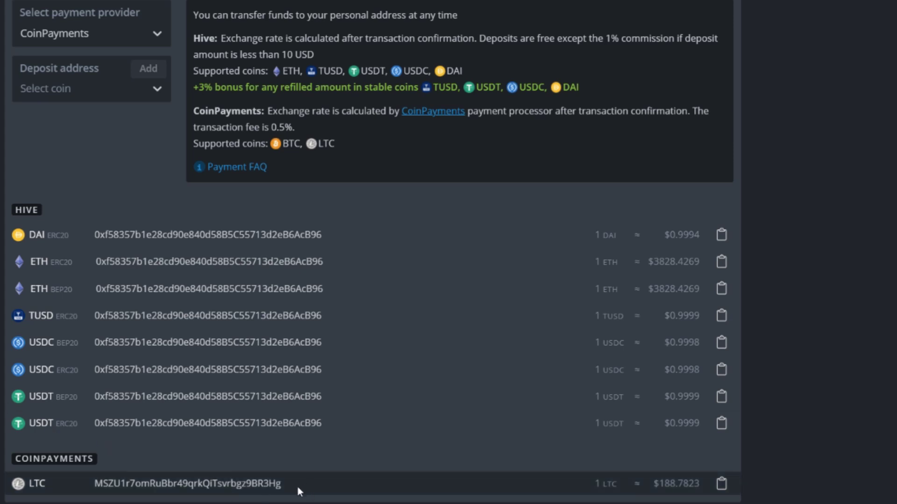
{"action": "scroll", "coordinate": [292, 486], "scroll_direction": "down", "scroll_amount": 3}
{"action": "scroll", "coordinate": [311, 463], "scroll_direction": "down", "scroll_amount": 1}
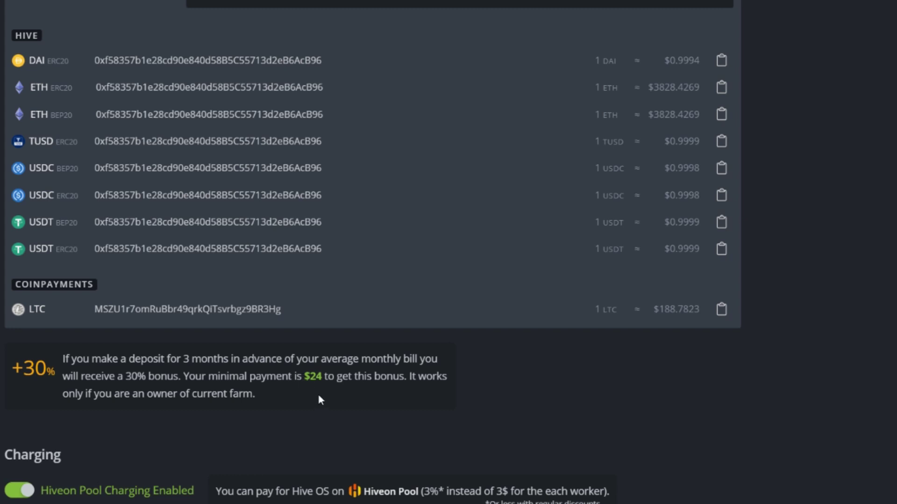
{"action": "scroll", "coordinate": [319, 398], "scroll_direction": "up", "scroll_amount": 1}
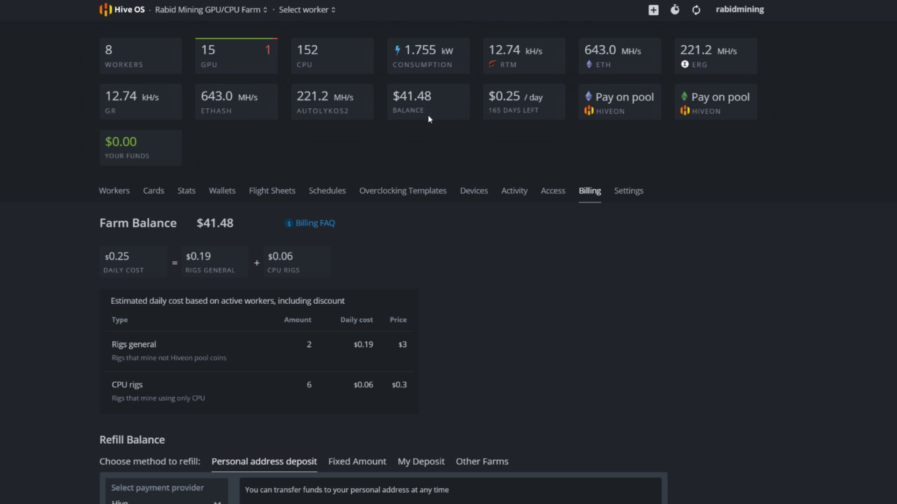
Check the Payments History for the LTC deposit and its bonus, and return to the farm balance overview.
{"action": "scroll", "coordinate": [420, 182], "scroll_direction": "down", "scroll_amount": 8}
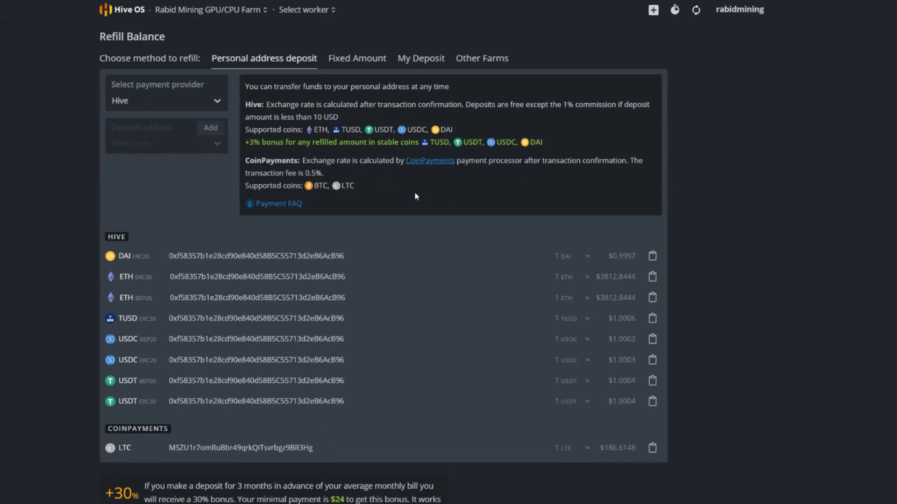
{"action": "scroll", "coordinate": [414, 191], "scroll_direction": "down", "scroll_amount": 15}
{"action": "scroll", "coordinate": [327, 205], "scroll_direction": "down", "scroll_amount": 2}
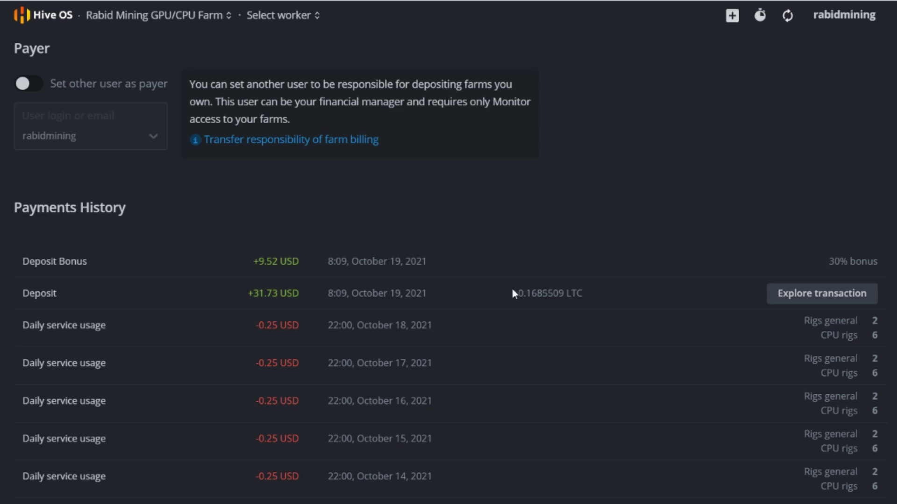
{"action": "scroll", "coordinate": [296, 288], "scroll_direction": "up", "scroll_amount": 12}
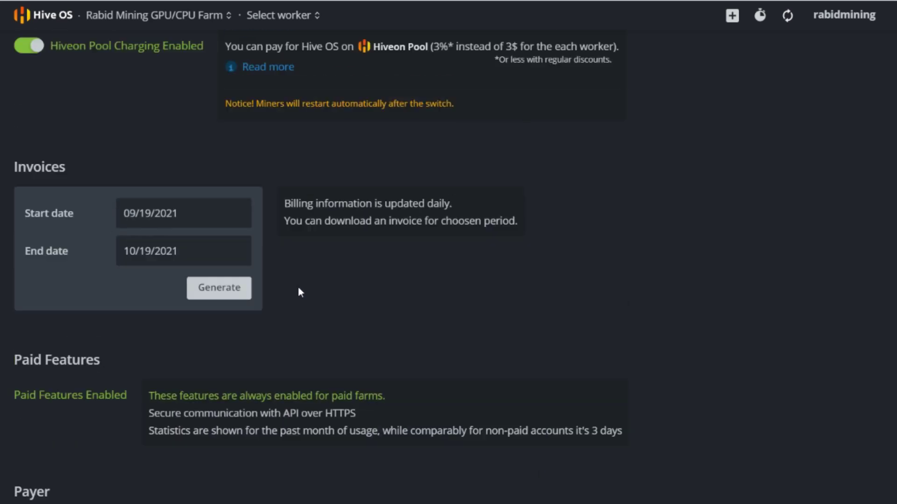
{"action": "scroll", "coordinate": [298, 288], "scroll_direction": "up", "scroll_amount": 10}
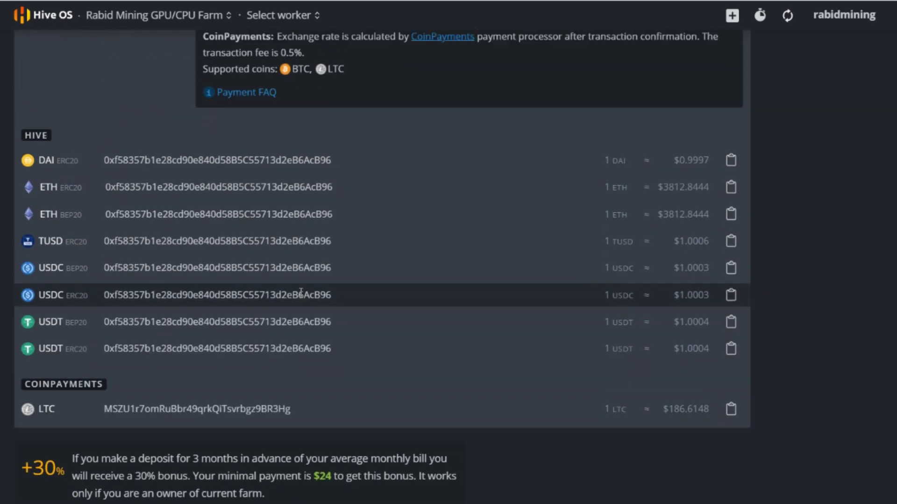
{"action": "scroll", "coordinate": [295, 287], "scroll_direction": "up", "scroll_amount": 6}
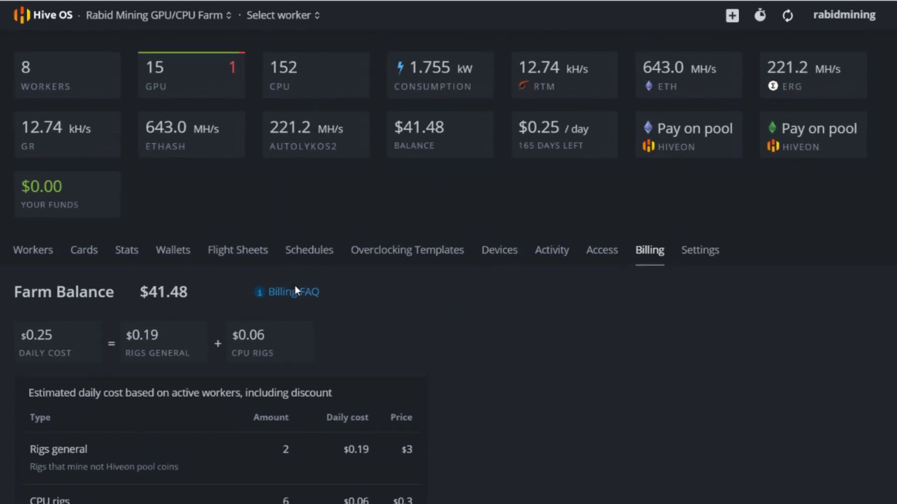